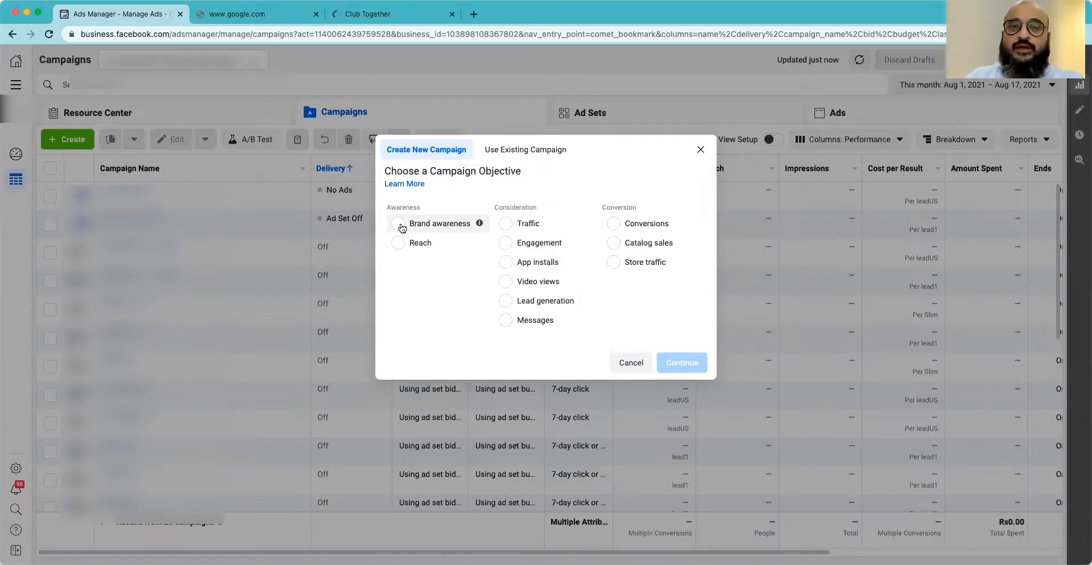
Create a new campaign with the Reach objective, leaving the optional campaign name at its default
{"action": "left_click", "coordinate": [428, 245]}
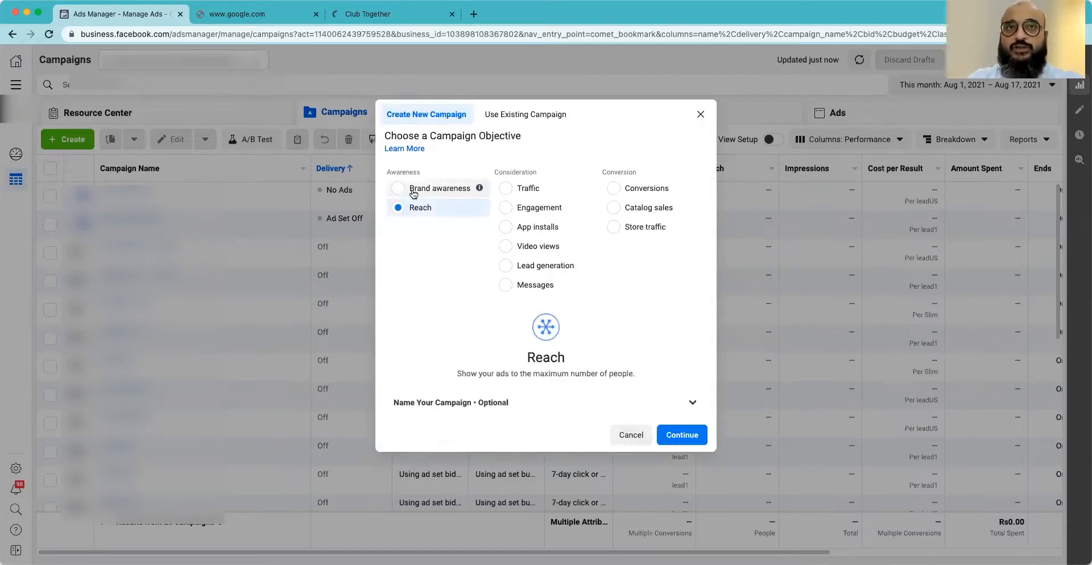
{"action": "left_click", "coordinate": [568, 403]}
{"action": "left_click", "coordinate": [664, 405]}
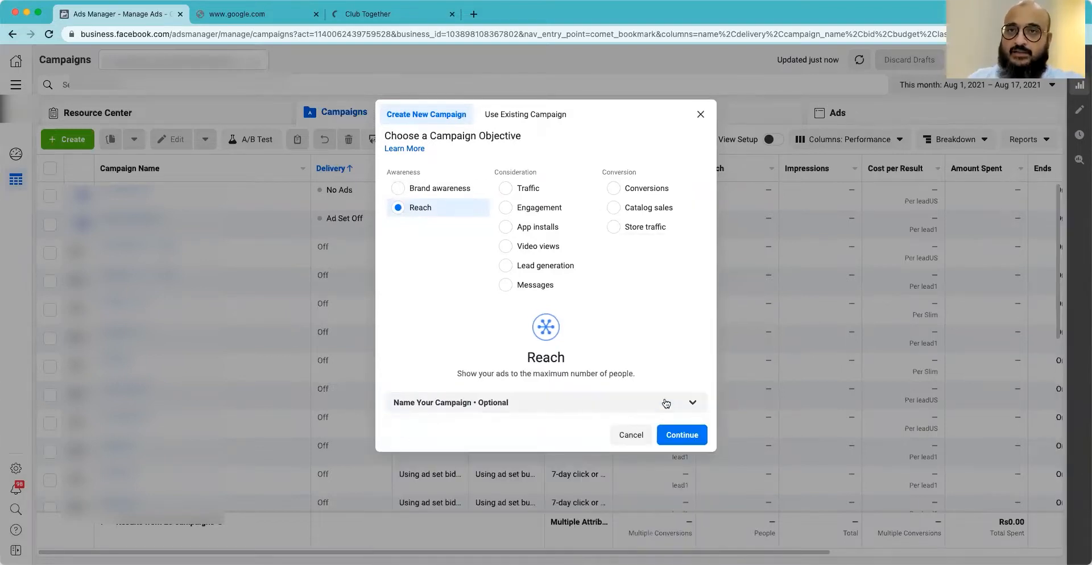
{"action": "left_click", "coordinate": [689, 441]}
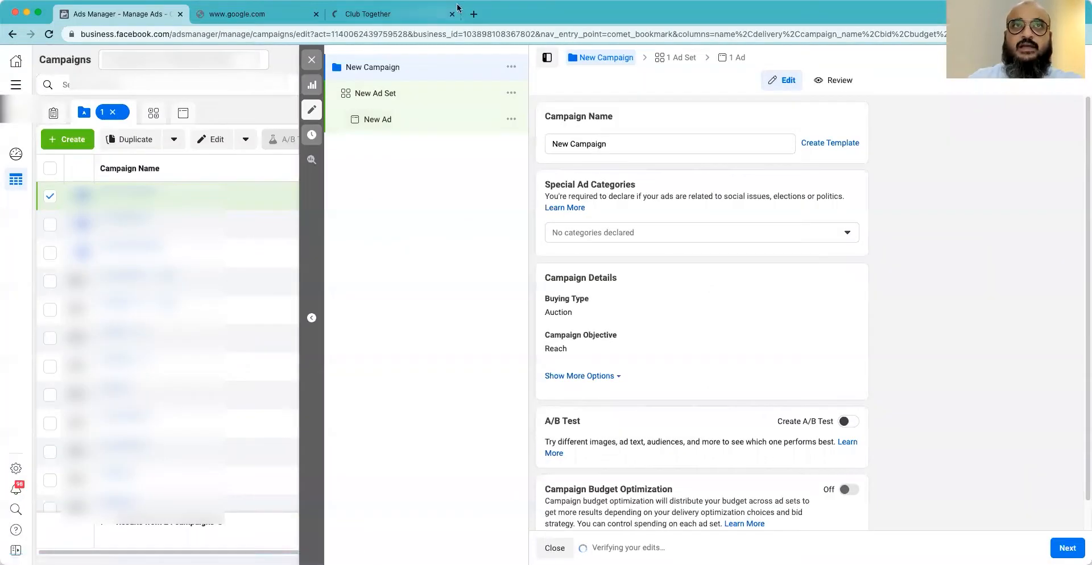
Close the Club Together and google.com browser tabs
{"action": "left_click", "coordinate": [425, 14]}
{"action": "left_click", "coordinate": [315, 13]}
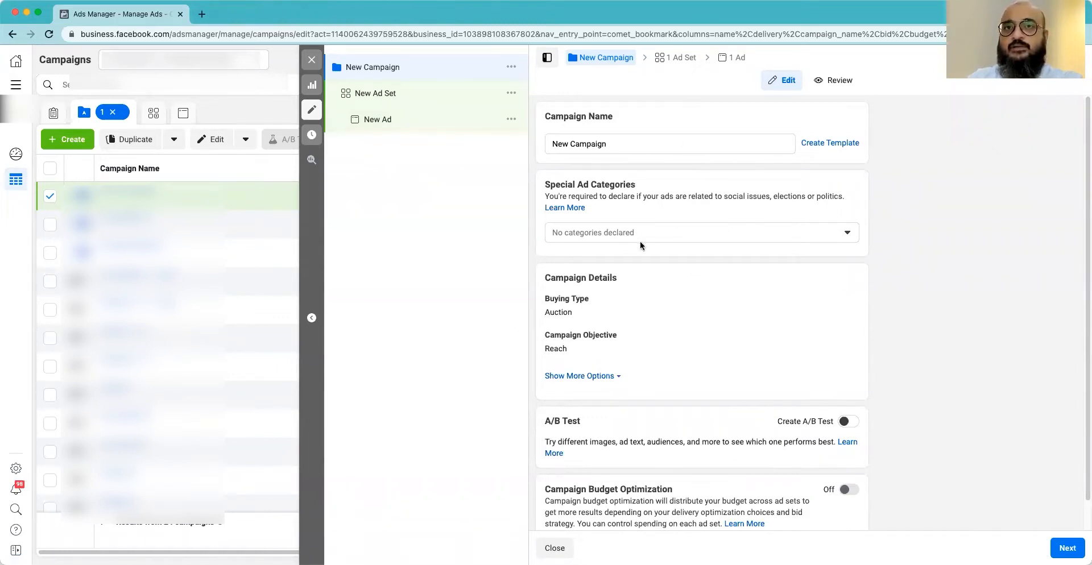
Examine the campaign's name, buying type, objective, spending limit, A/B test and budget optimization settings
{"action": "left_click", "coordinate": [601, 143]}
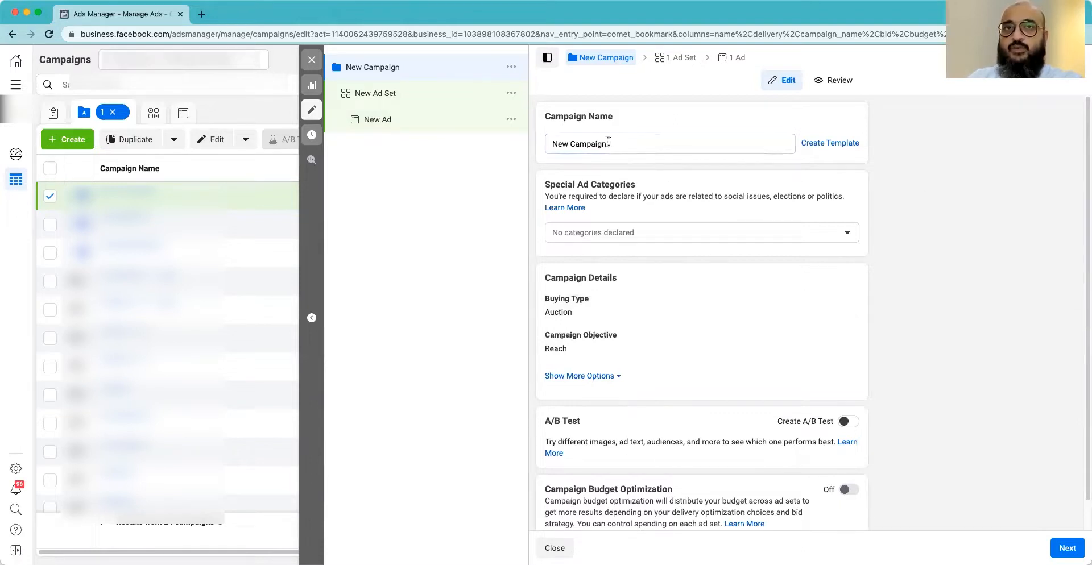
{"action": "scroll", "coordinate": [937, 342], "scroll_direction": "down", "scroll_amount": 1}
{"action": "left_click", "coordinate": [597, 346]}
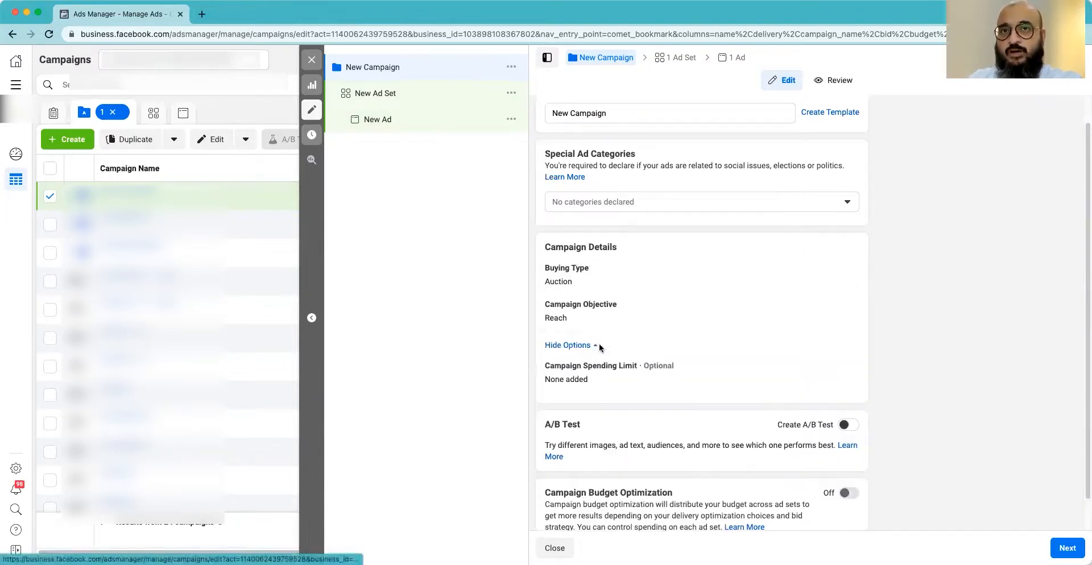
{"action": "left_click", "coordinate": [841, 269]}
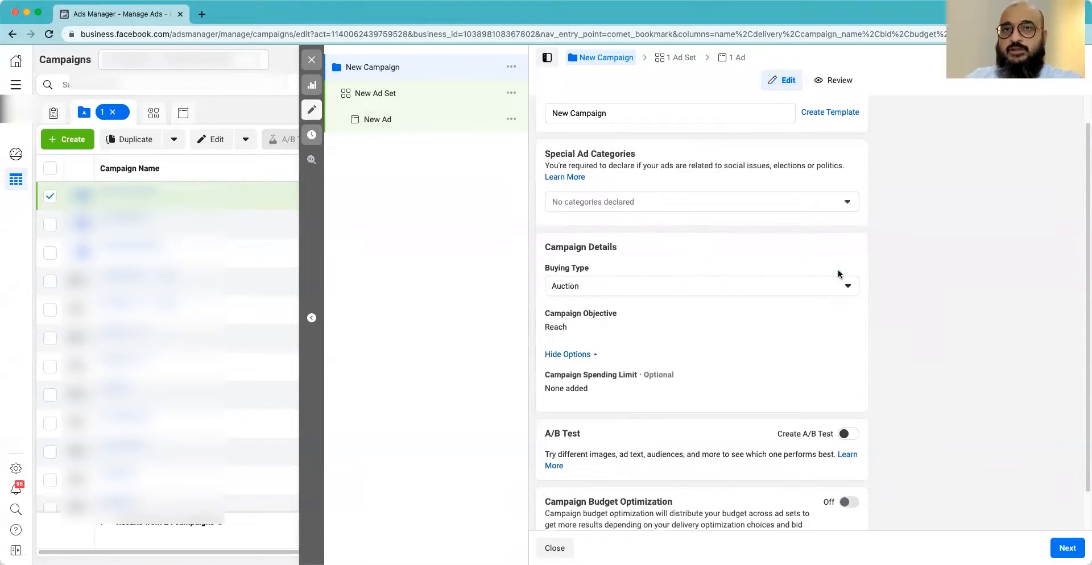
{"action": "left_click", "coordinate": [833, 285]}
{"action": "left_click", "coordinate": [832, 314]}
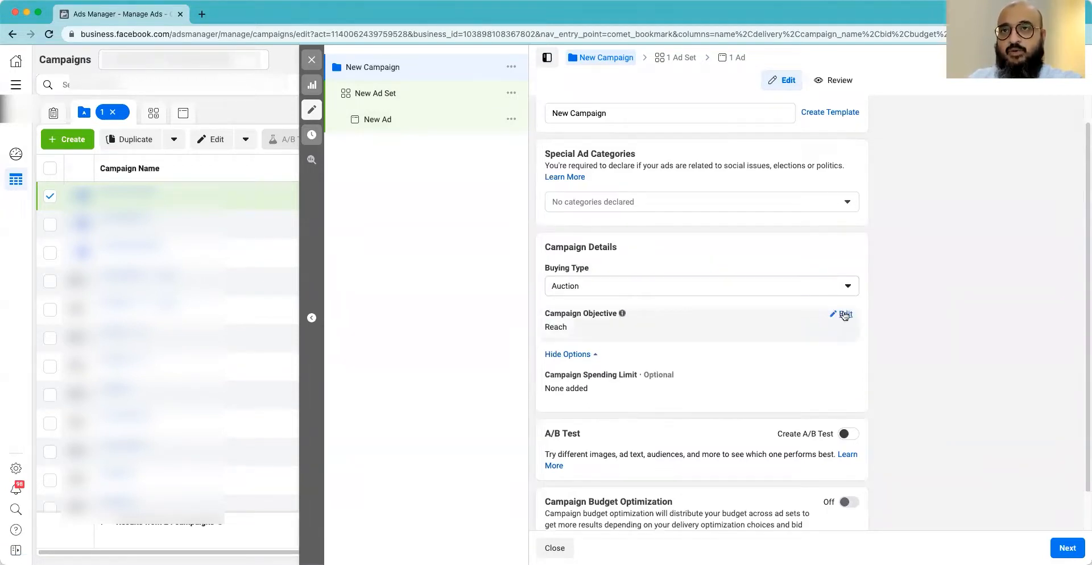
{"action": "left_click", "coordinate": [846, 315]}
{"action": "left_click", "coordinate": [847, 289]}
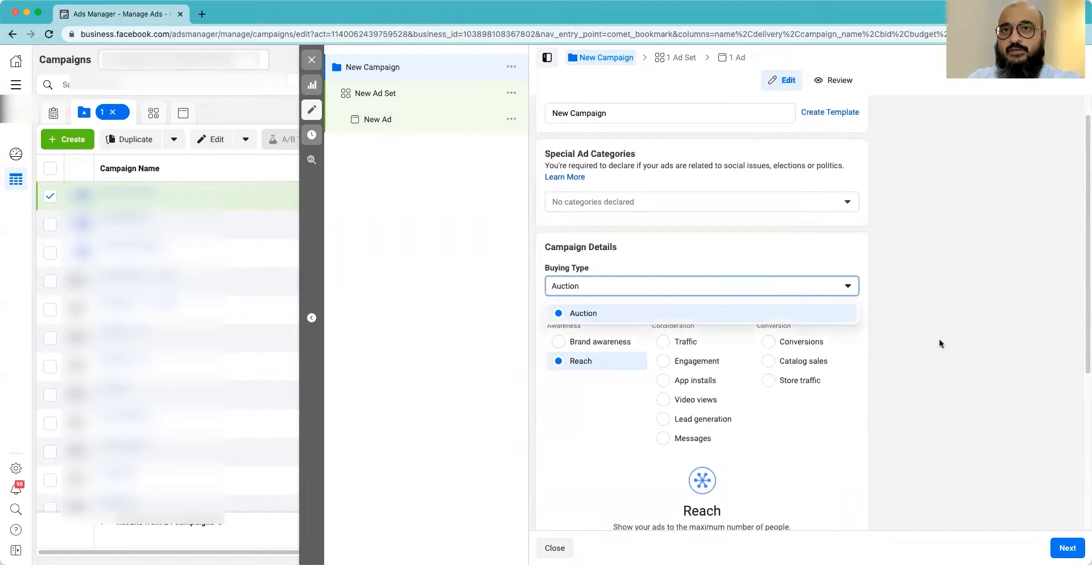
{"action": "scroll", "coordinate": [940, 339], "scroll_direction": "down", "scroll_amount": 3}
{"action": "left_click", "coordinate": [822, 332]}
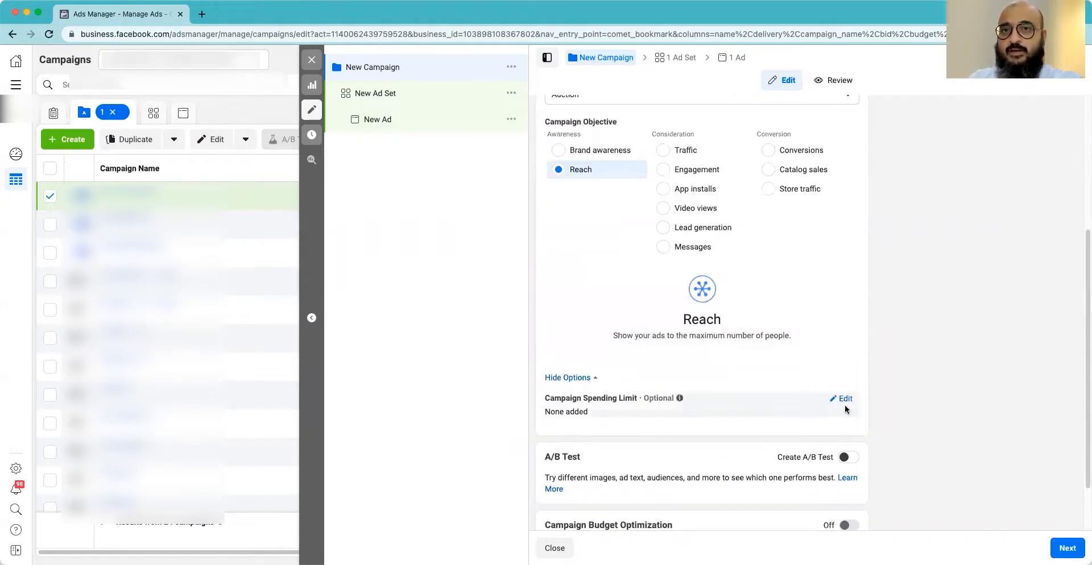
{"action": "scroll", "coordinate": [926, 406], "scroll_direction": "down", "scroll_amount": 2}
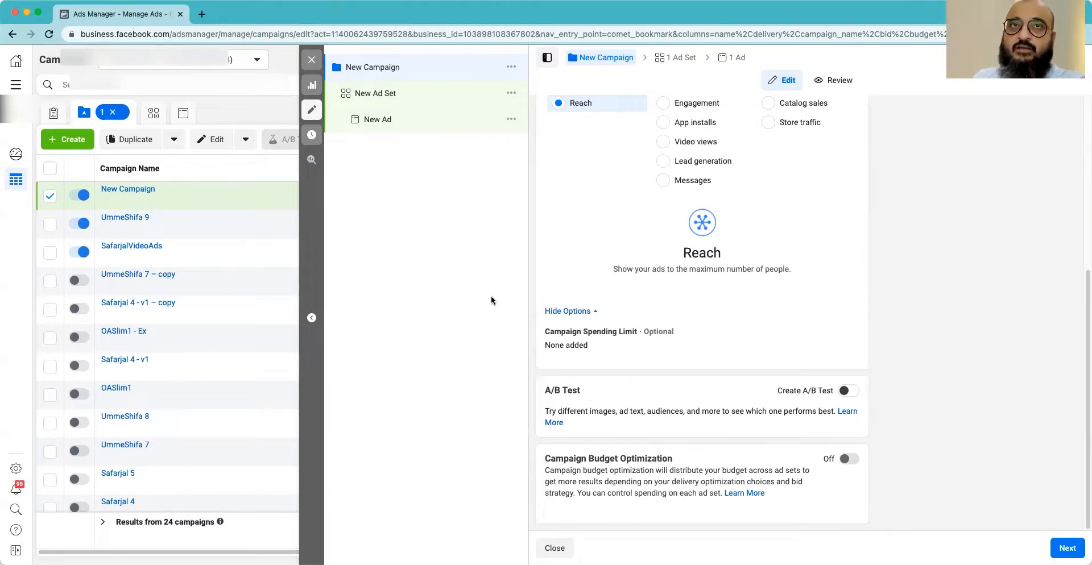
Open the new ad set and examine its budget, schedule, ad scheduling, audience, placement and delivery settings
{"action": "left_click", "coordinate": [381, 93]}
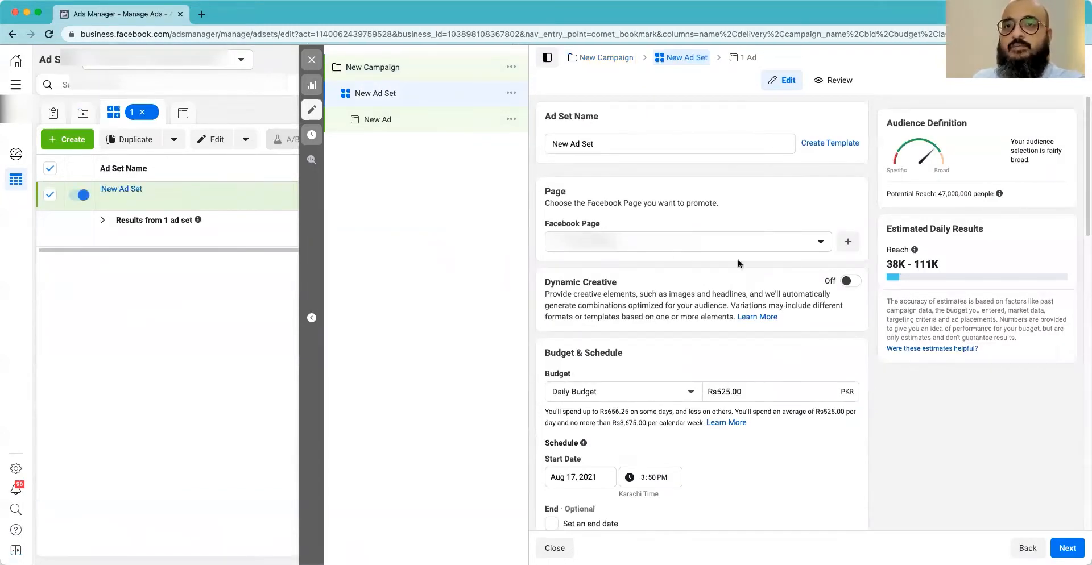
{"action": "scroll", "coordinate": [695, 371], "scroll_direction": "down", "scroll_amount": 5}
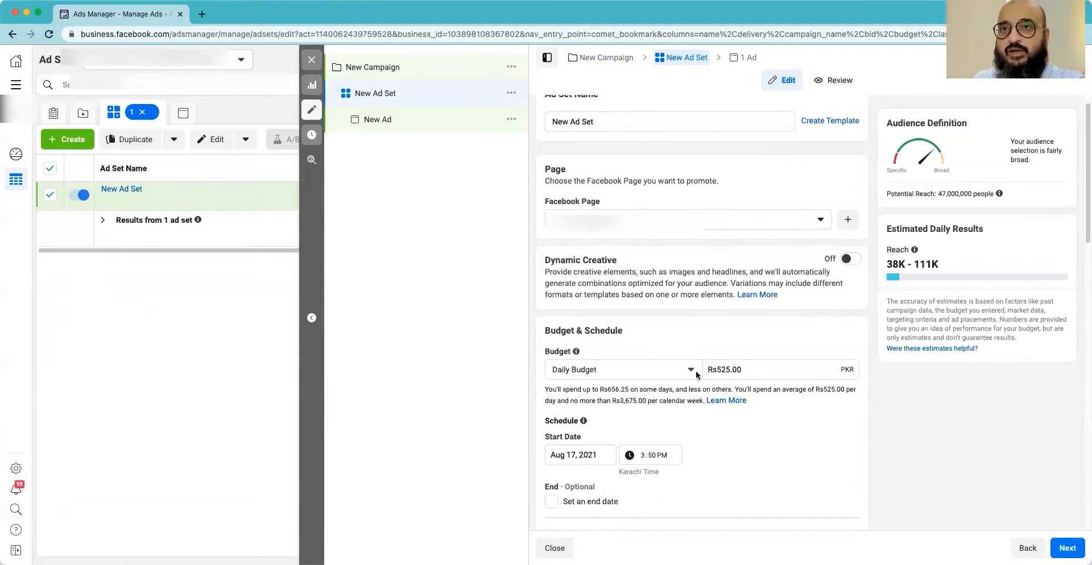
{"action": "scroll", "coordinate": [839, 370], "scroll_direction": "down", "scroll_amount": 4}
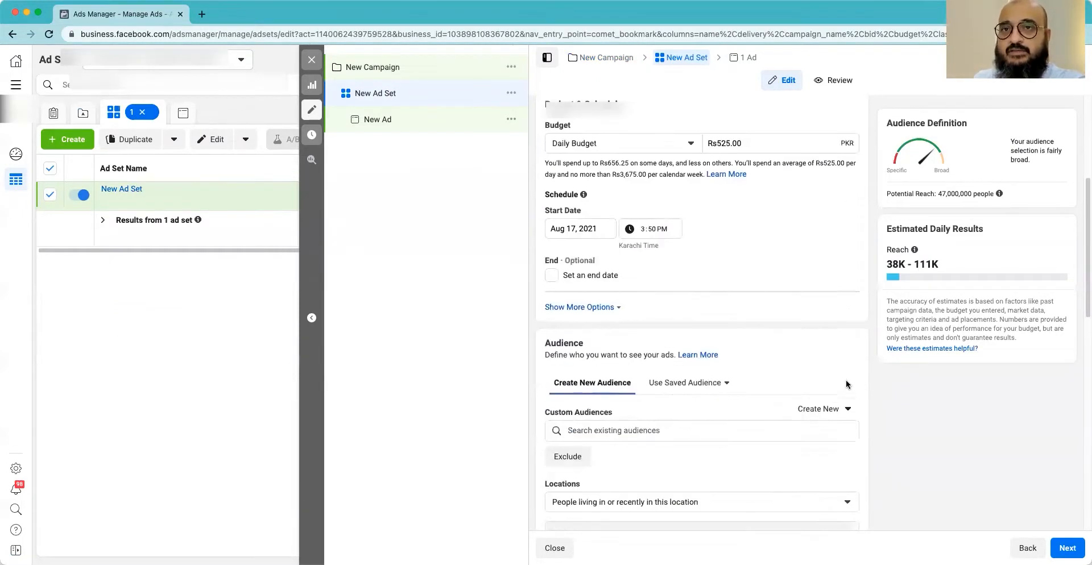
{"action": "scroll", "coordinate": [739, 356], "scroll_direction": "up", "scroll_amount": 5}
{"action": "scroll", "coordinate": [738, 352], "scroll_direction": "down", "scroll_amount": 7}
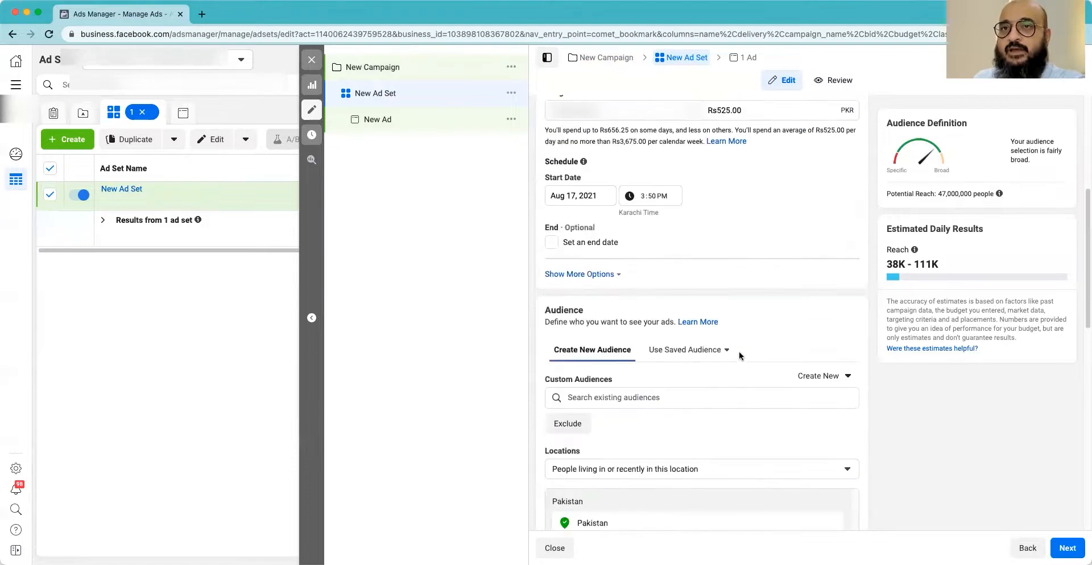
{"action": "left_click", "coordinate": [590, 276]}
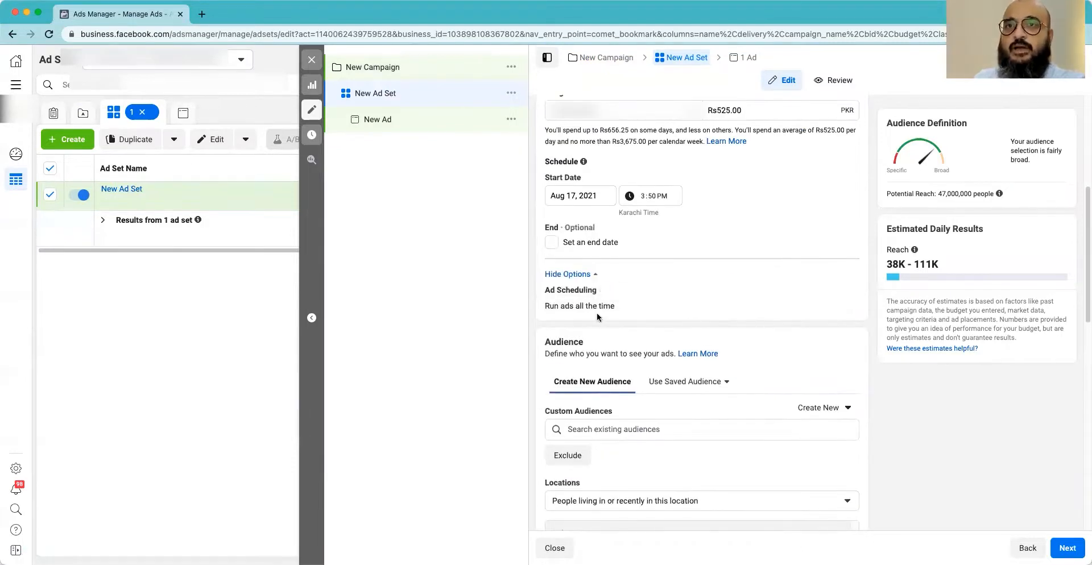
{"action": "mouse_move", "coordinate": [739, 291]}
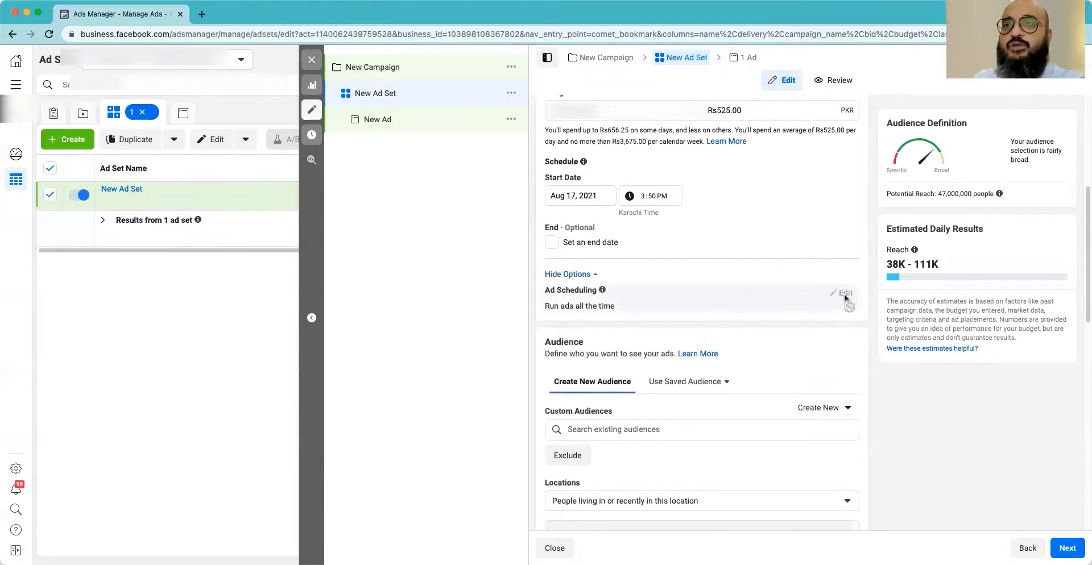
{"action": "scroll", "coordinate": [740, 398], "scroll_direction": "up", "scroll_amount": 10}
{"action": "scroll", "coordinate": [796, 401], "scroll_direction": "down", "scroll_amount": 20}
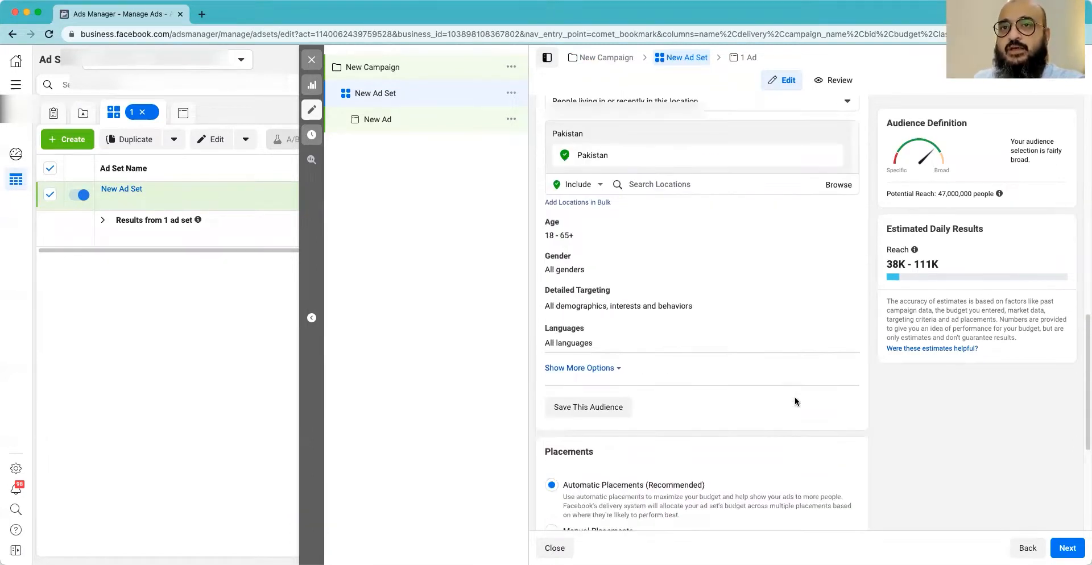
{"action": "scroll", "coordinate": [773, 405], "scroll_direction": "down", "scroll_amount": 5}
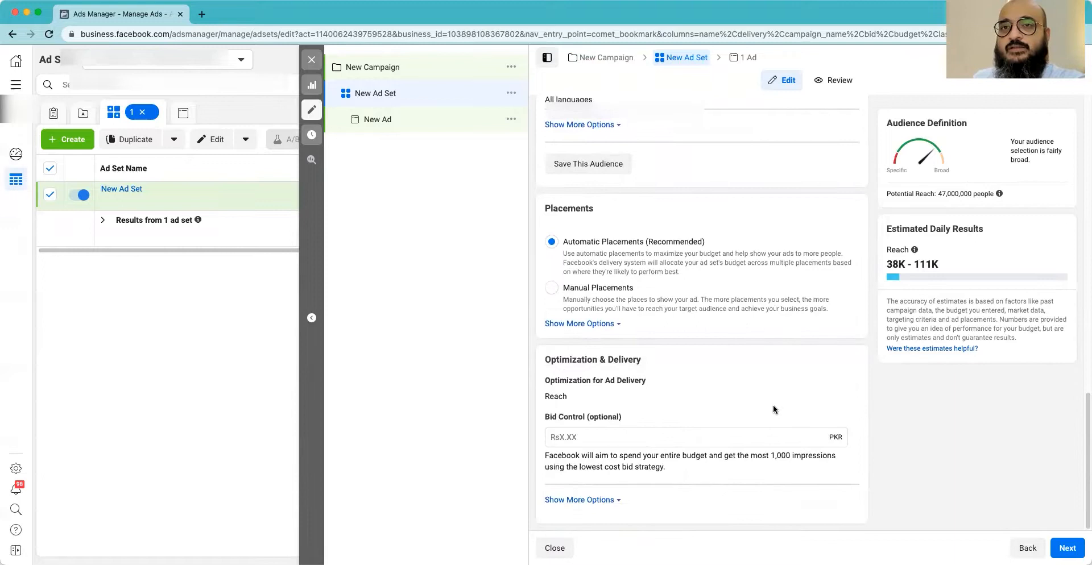
Open the ad set's optimization for ad delivery for editing and choose Reach
{"action": "left_click", "coordinate": [838, 382]}
{"action": "scroll", "coordinate": [830, 379], "scroll_direction": "down", "scroll_amount": 1}
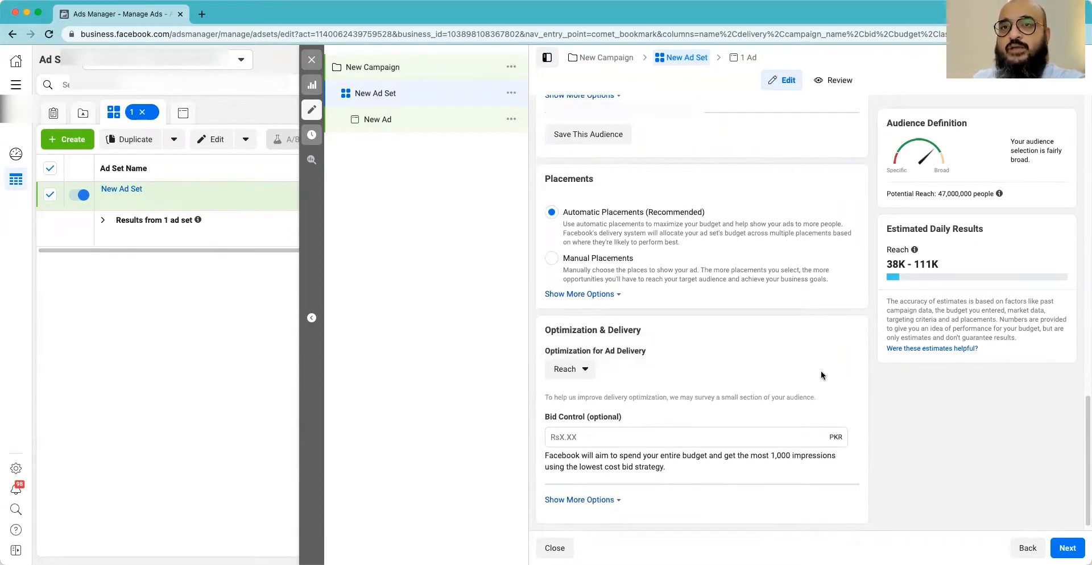
{"action": "left_click", "coordinate": [583, 371]}
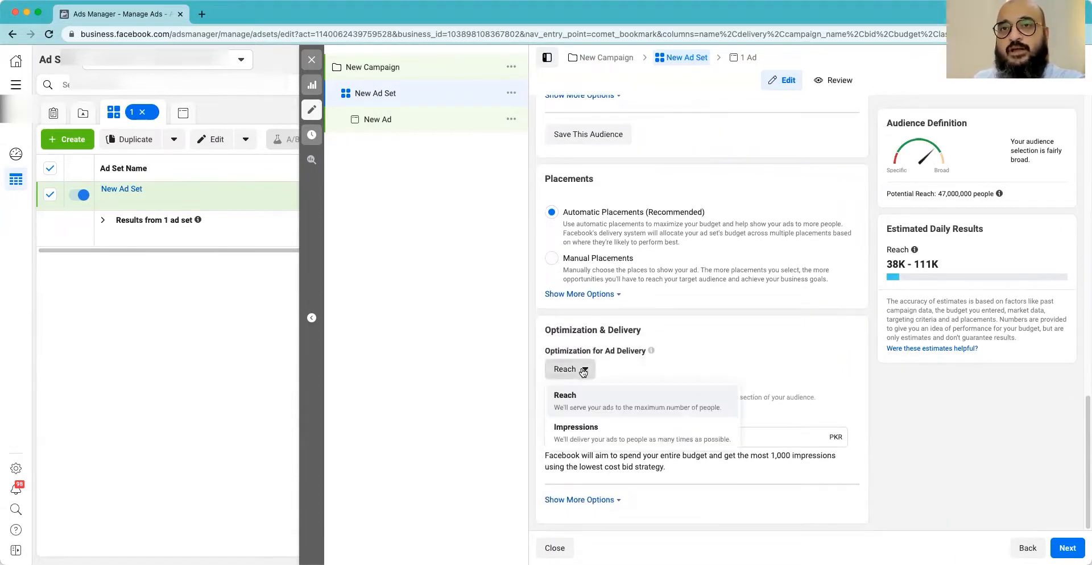
{"action": "left_click", "coordinate": [607, 407]}
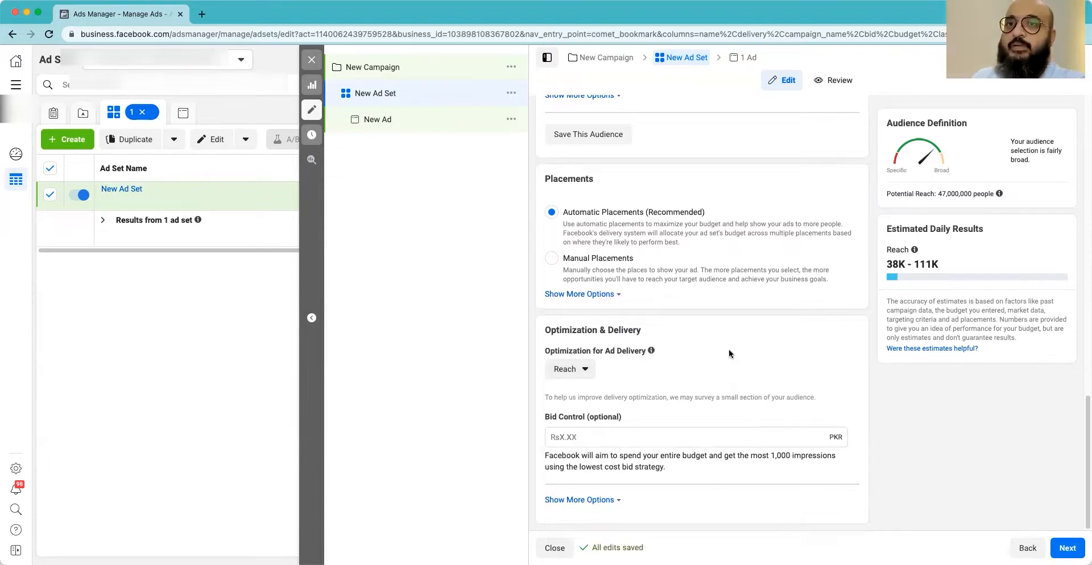
{"action": "left_click", "coordinate": [583, 370]}
{"action": "left_click", "coordinate": [582, 371]}
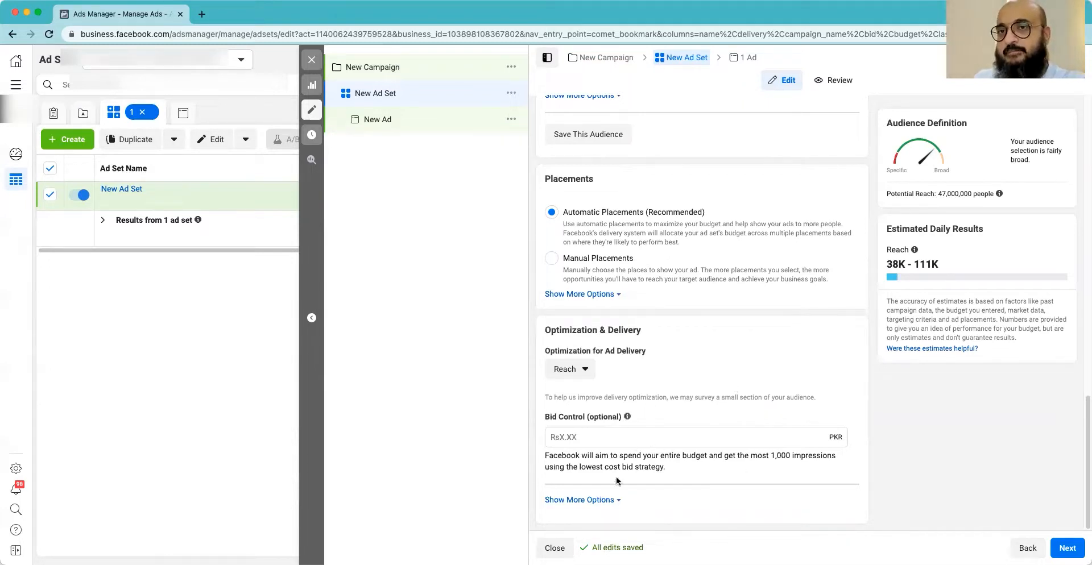
Expand the ad set's additional delivery options and set the frequency cap to 3 impressions every 7 days
{"action": "left_click", "coordinate": [579, 500]}
{"action": "mouse_move", "coordinate": [604, 436]}
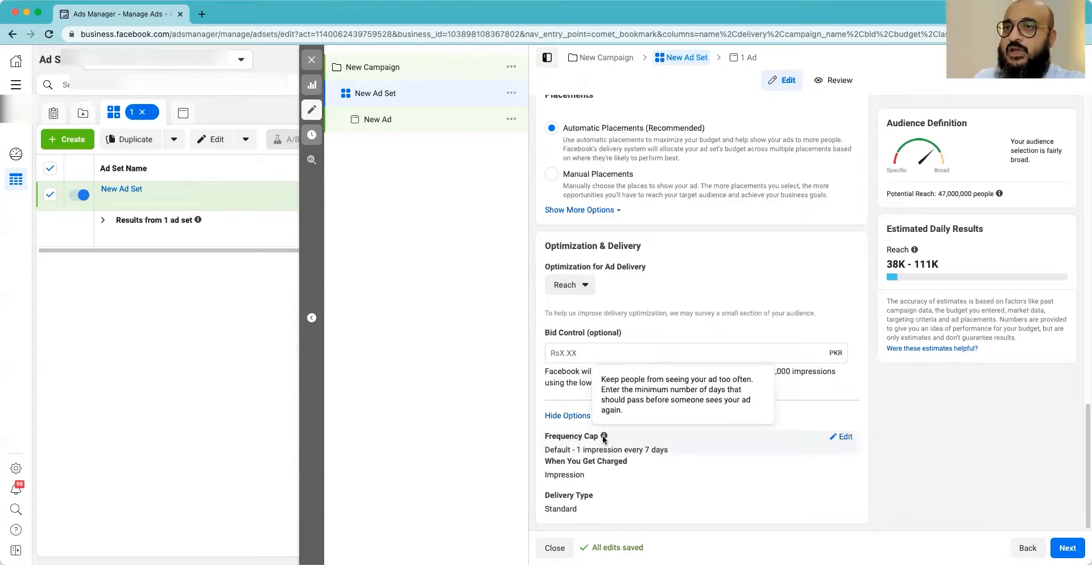
{"action": "left_click", "coordinate": [845, 437]}
{"action": "scroll", "coordinate": [804, 421], "scroll_direction": "down", "scroll_amount": 3}
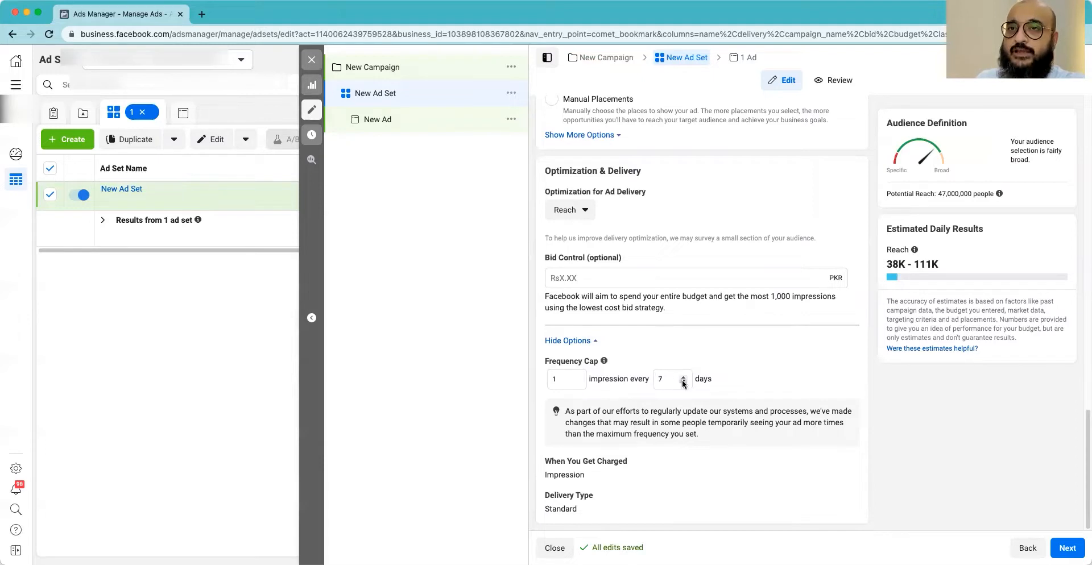
{"action": "left_click", "coordinate": [577, 377]}
{"action": "left_click", "coordinate": [578, 377]}
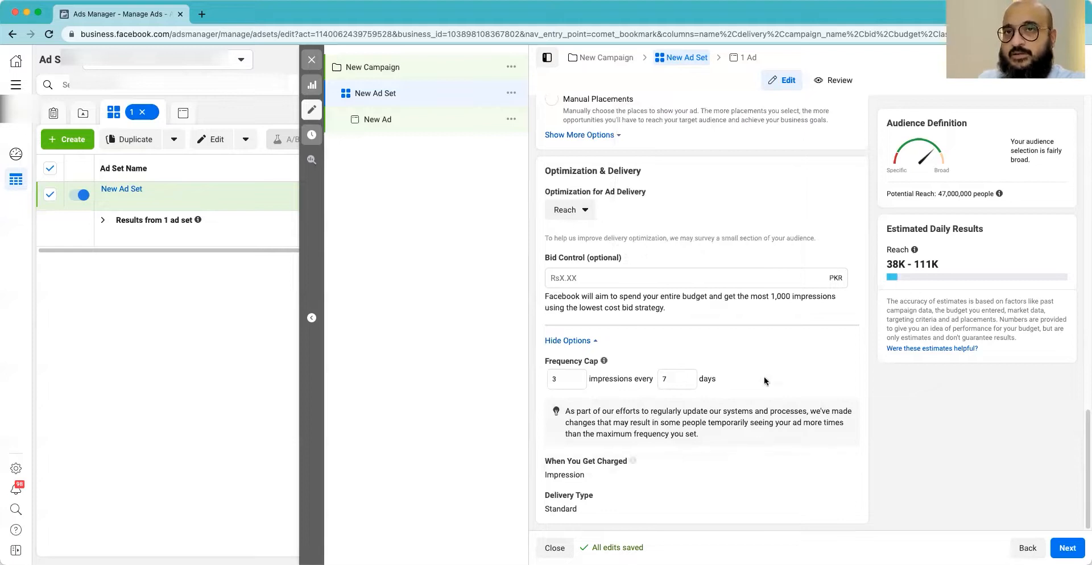
Set the optimization for ad delivery to Impressions and show the additional delivery options for that choice
{"action": "left_click", "coordinate": [578, 341]}
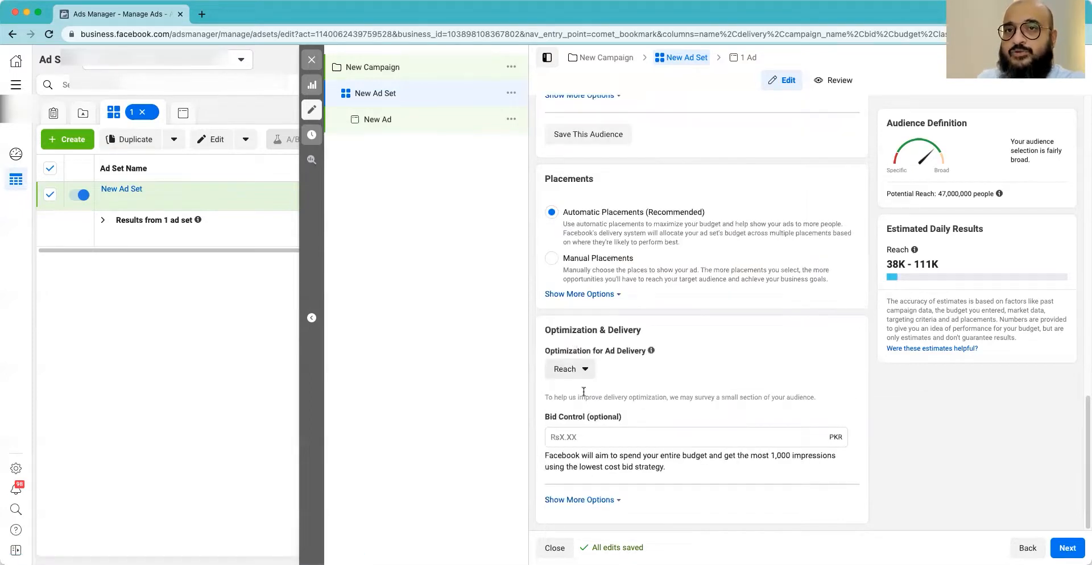
{"action": "left_click", "coordinate": [565, 369]}
{"action": "left_click", "coordinate": [650, 397]}
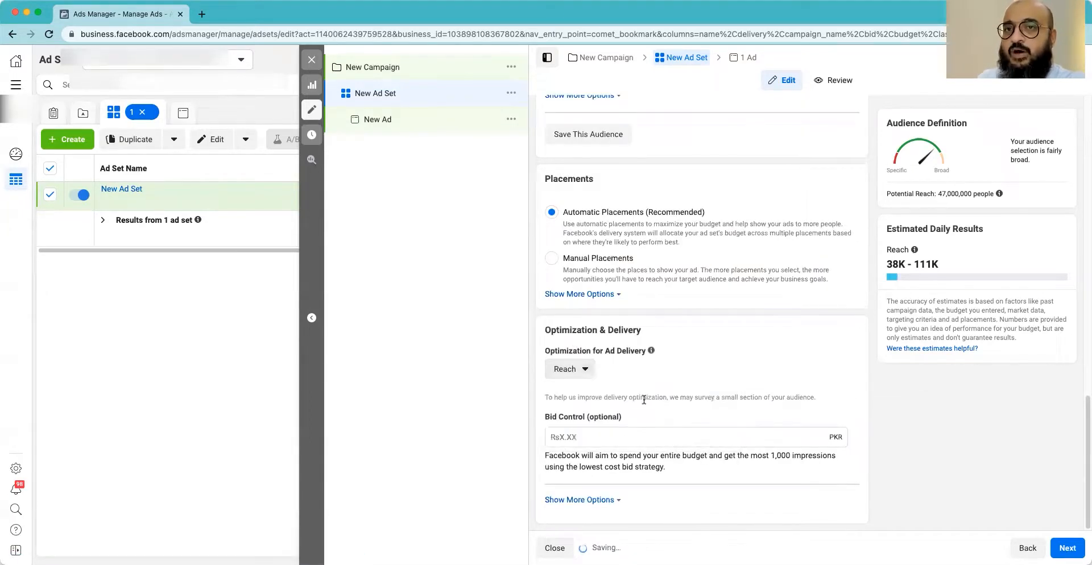
{"action": "left_click", "coordinate": [585, 371]}
{"action": "left_click", "coordinate": [592, 429]}
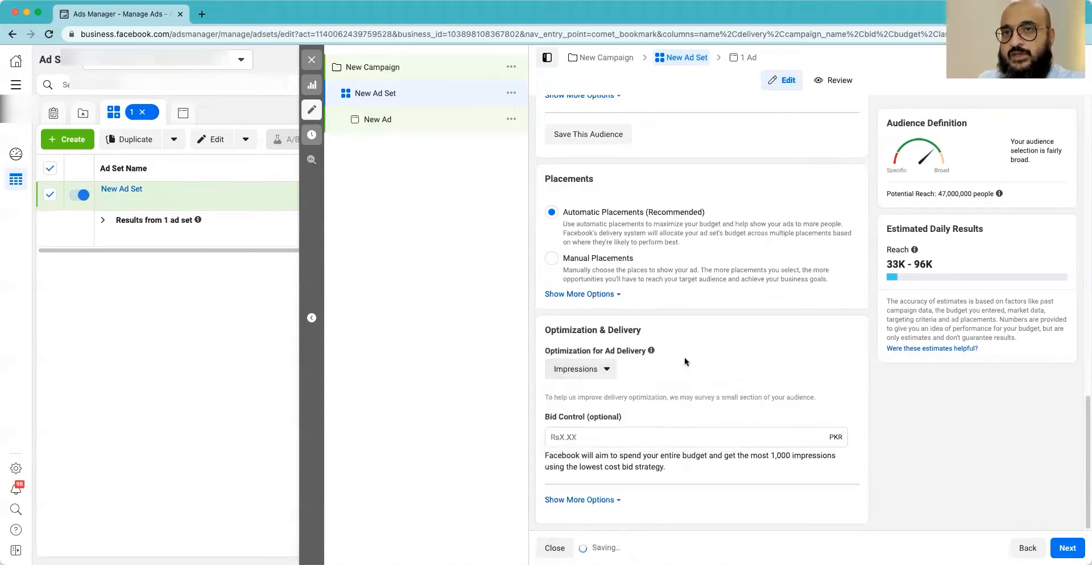
{"action": "left_click", "coordinate": [604, 501]}
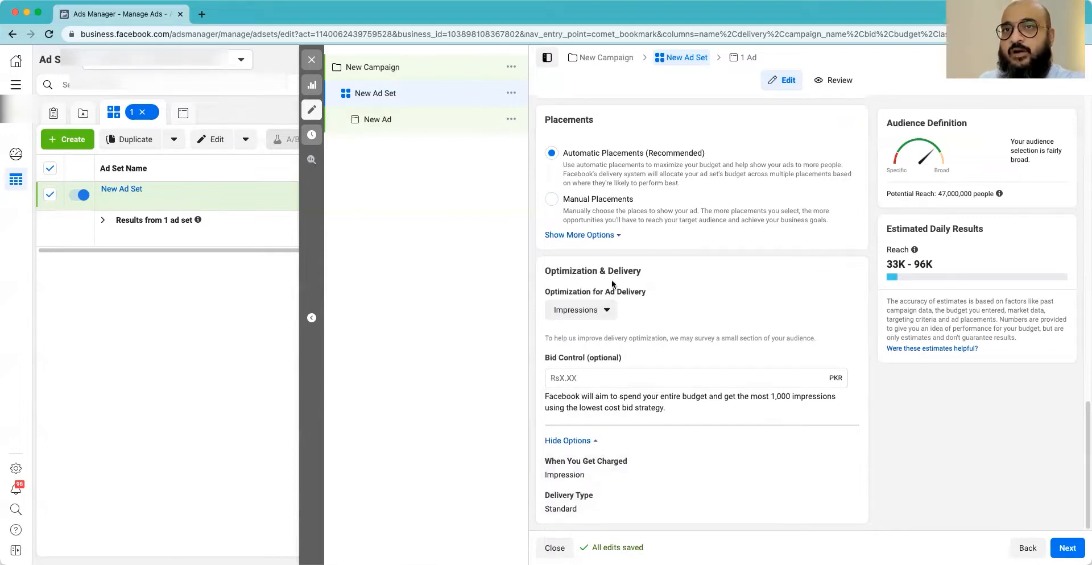
Return the optimization for ad delivery to Reach and review its frequency cap settings
{"action": "left_click", "coordinate": [610, 313]}
{"action": "left_click", "coordinate": [574, 340]}
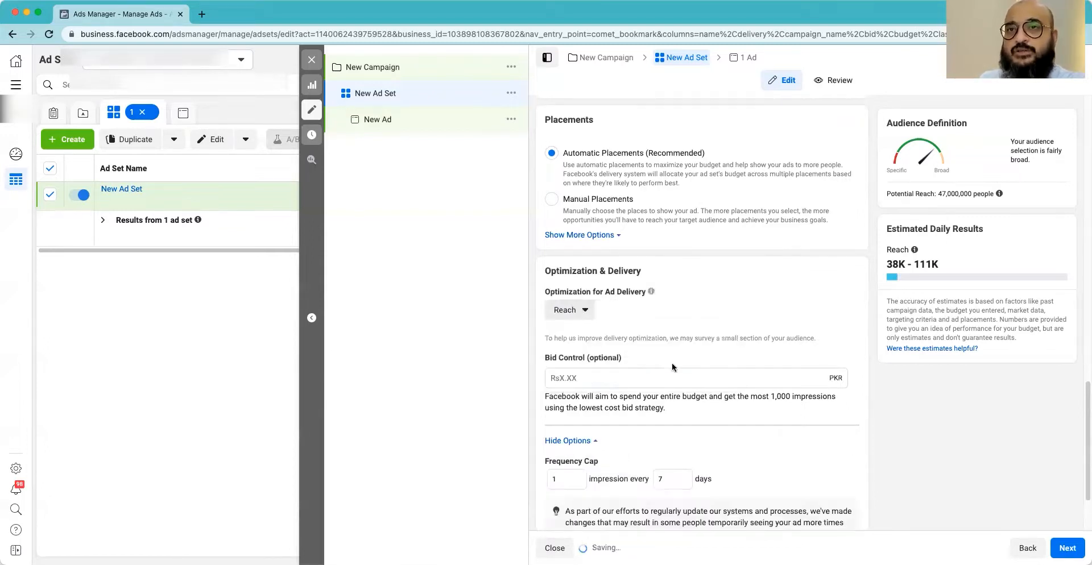
{"action": "scroll", "coordinate": [719, 419], "scroll_direction": "down", "scroll_amount": 3}
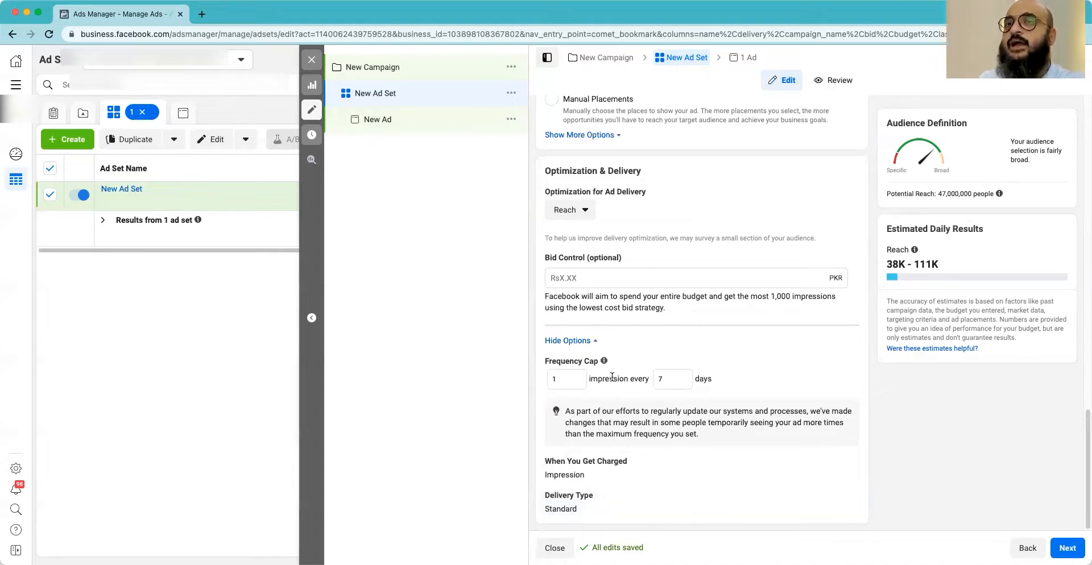
Switch the optimization for ad delivery to Impressions to compare its options, and set it back to Reach
{"action": "left_click", "coordinate": [567, 217]}
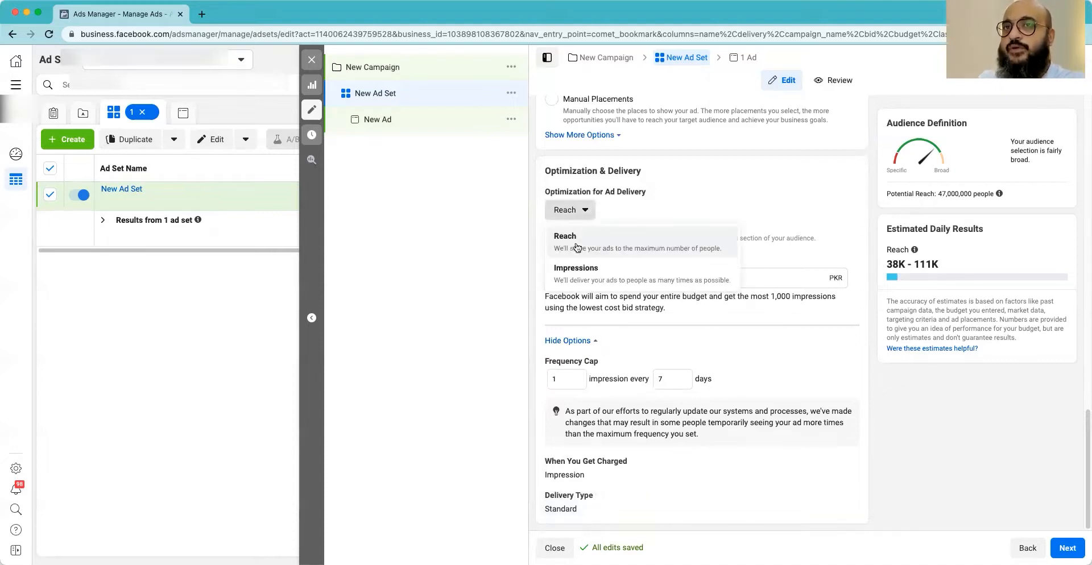
{"action": "left_click", "coordinate": [578, 277]}
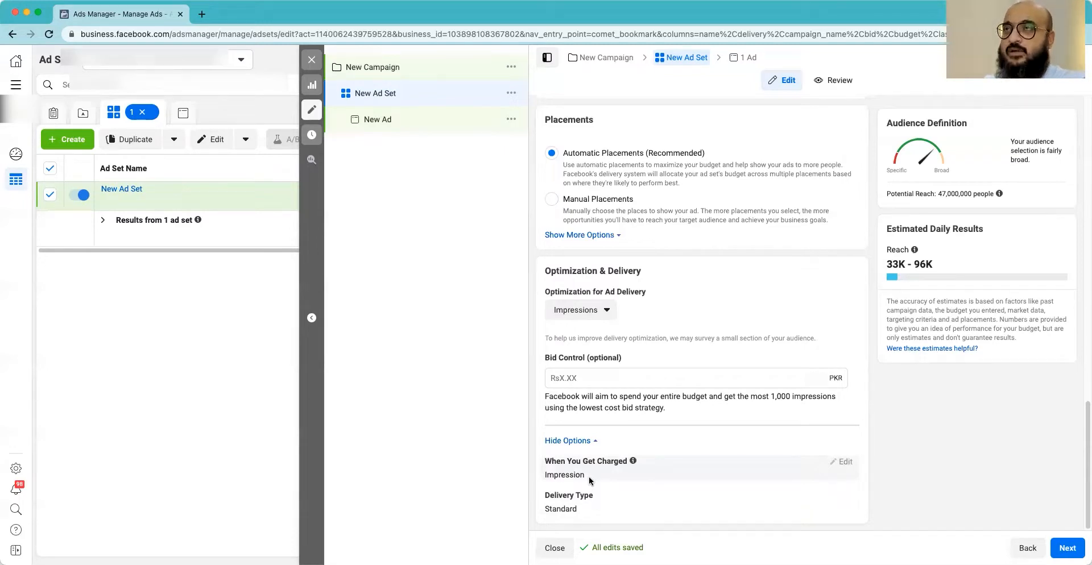
{"action": "left_click", "coordinate": [584, 311]}
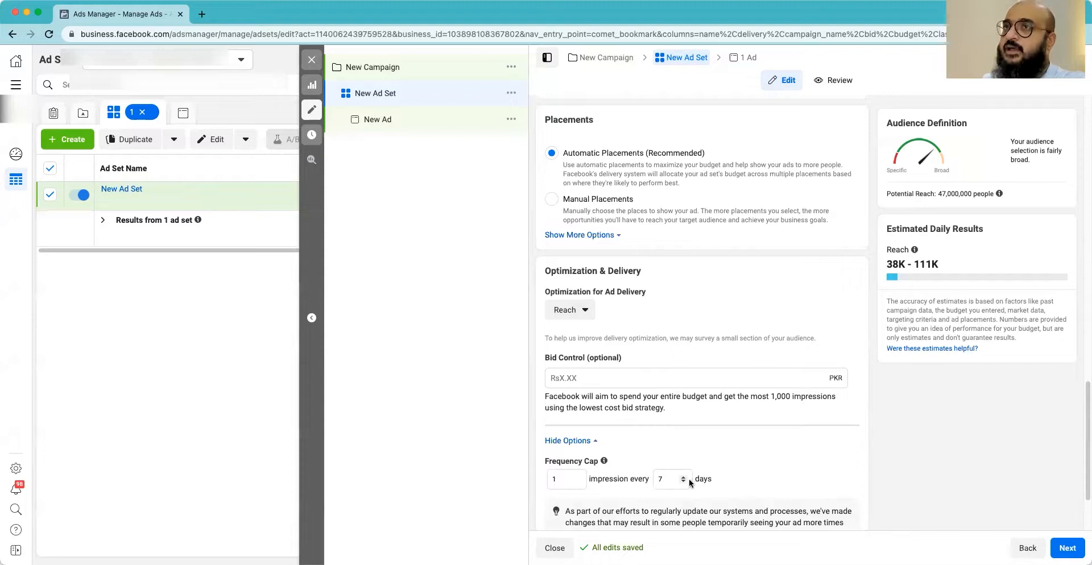
Set the ad set's frequency cap to 1 impression every 50 days and review the remaining delivery settings
{"action": "mouse_move", "coordinate": [603, 461]}
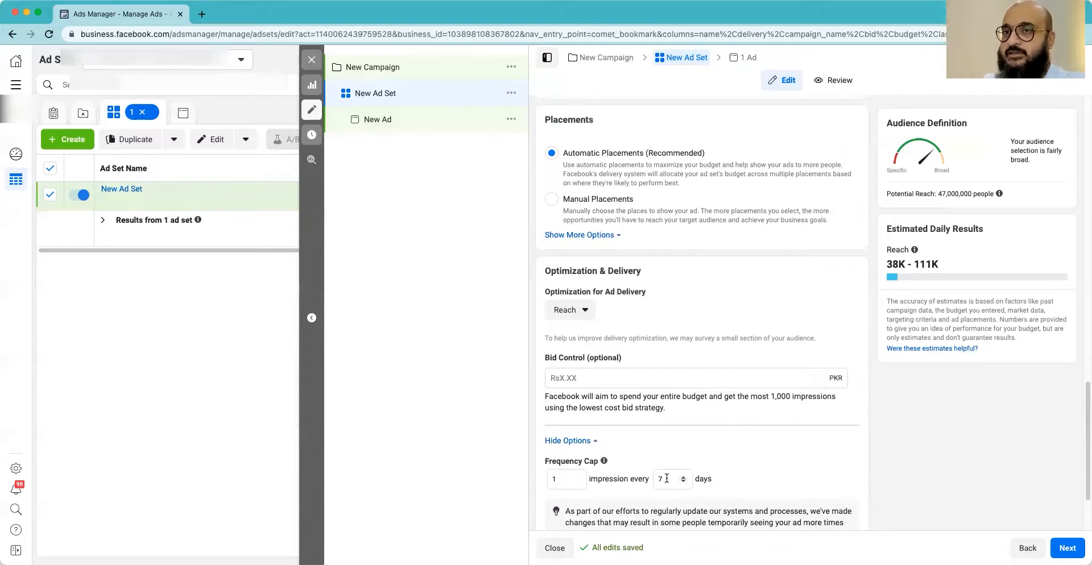
{"action": "type", "text": "50"}
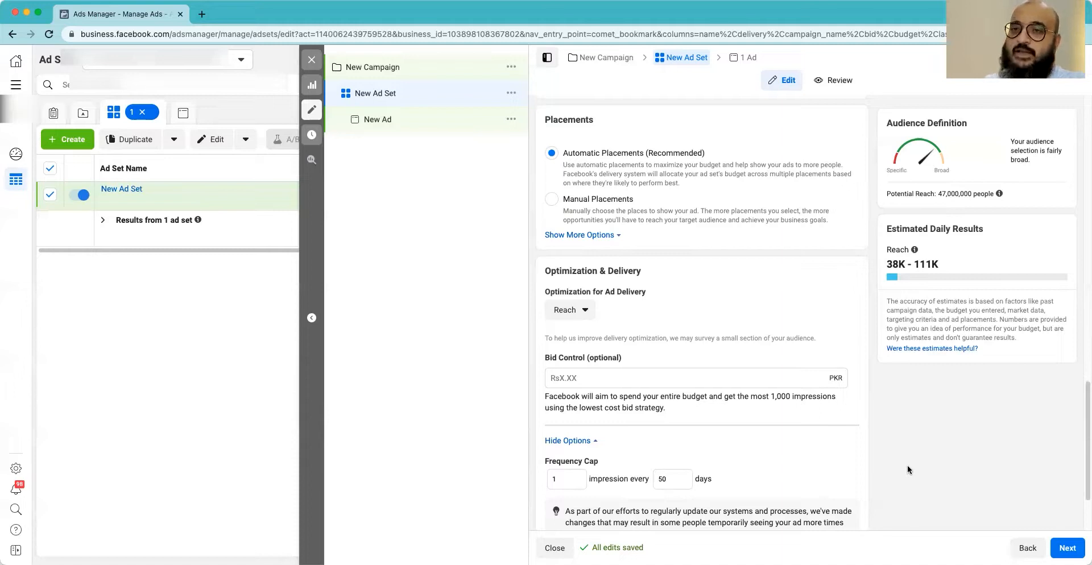
{"action": "scroll", "coordinate": [907, 433], "scroll_direction": "down", "scroll_amount": 2}
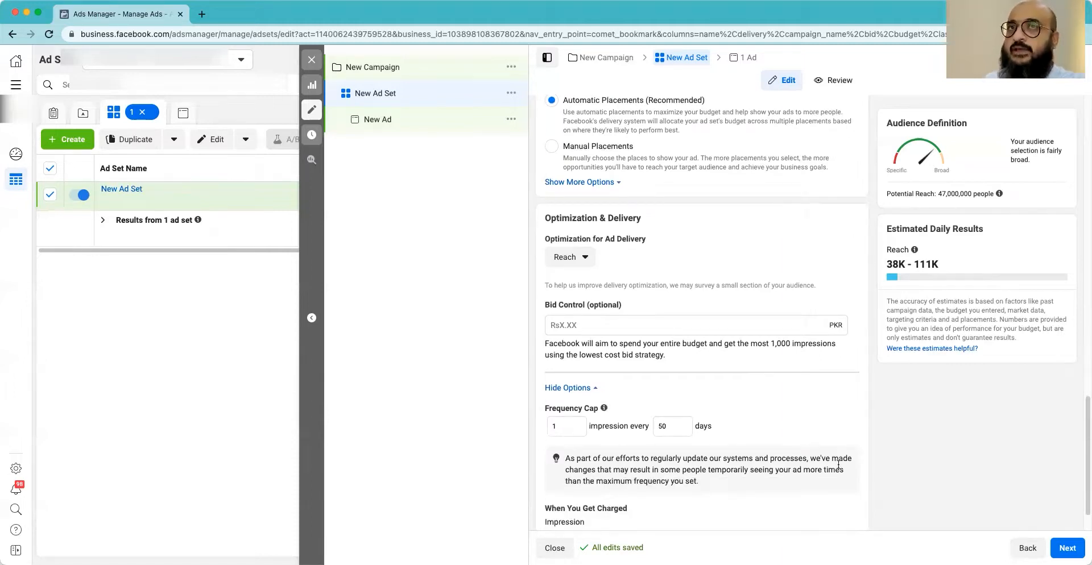
{"action": "scroll", "coordinate": [609, 415], "scroll_direction": "down", "scroll_amount": 2}
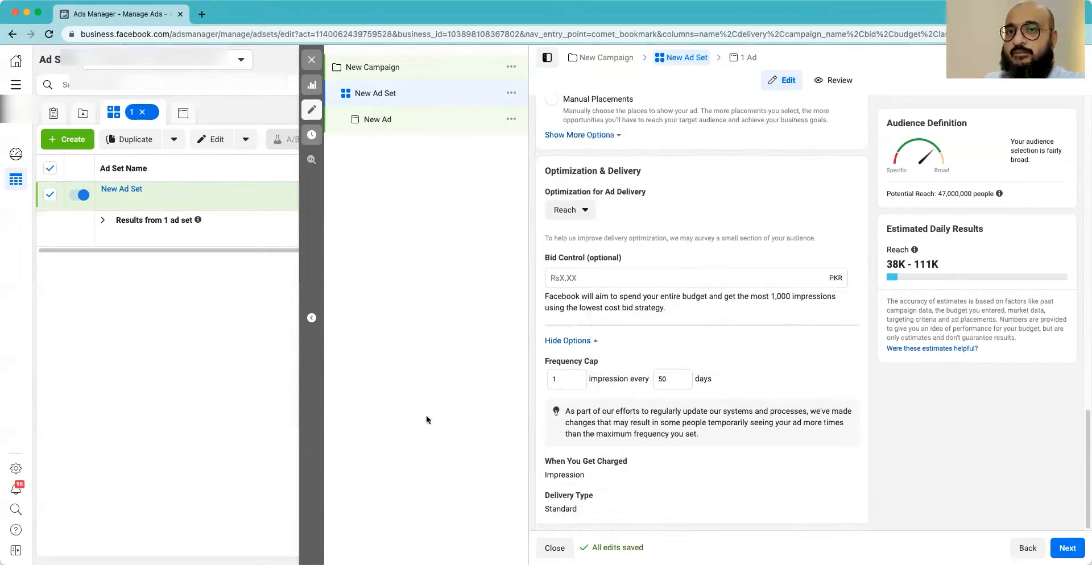
Open the new ad and look through its identity, creative, languages and tracking settings
{"action": "left_click", "coordinate": [391, 123]}
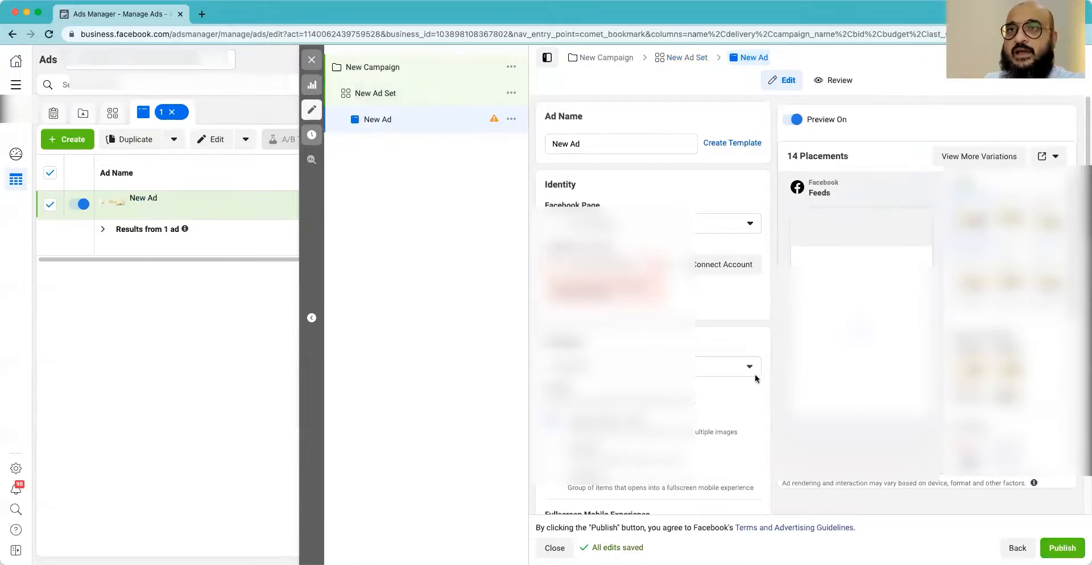
{"action": "scroll", "coordinate": [654, 341], "scroll_direction": "down", "scroll_amount": 10}
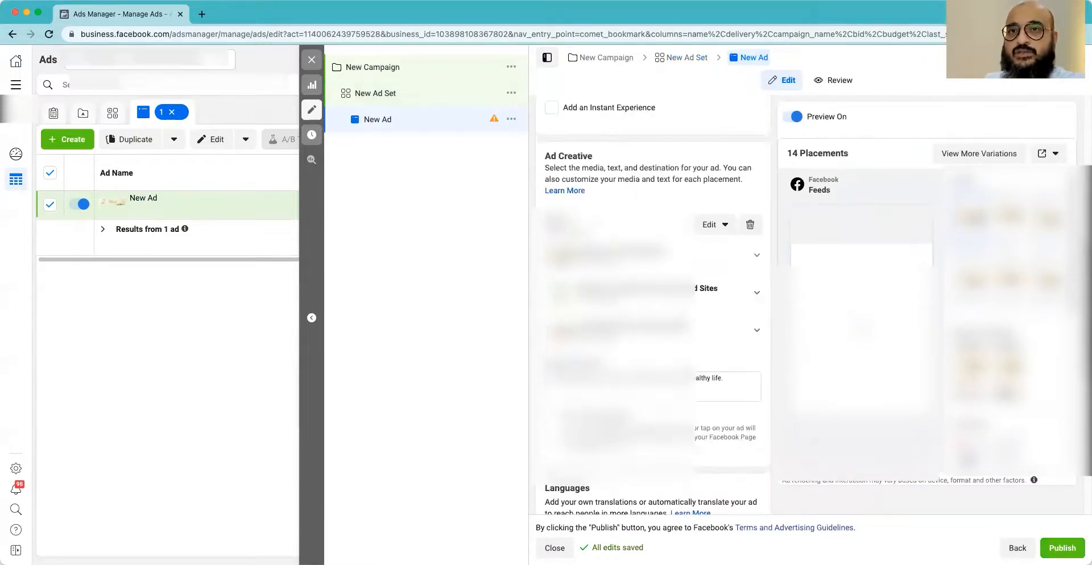
{"action": "scroll", "coordinate": [717, 407], "scroll_direction": "down", "scroll_amount": 10}
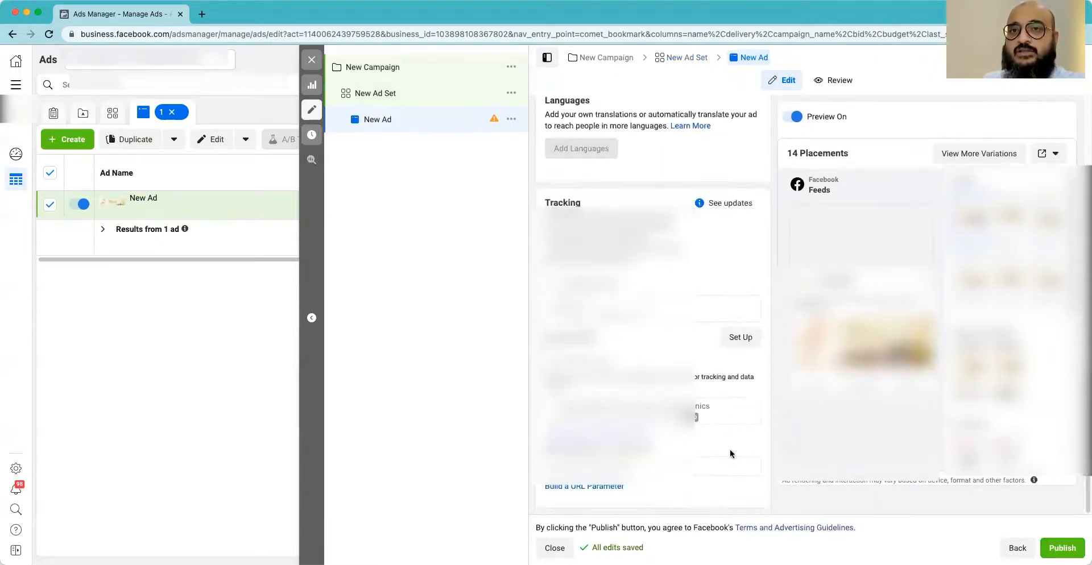
{"action": "scroll", "coordinate": [732, 432], "scroll_direction": "up", "scroll_amount": 15}
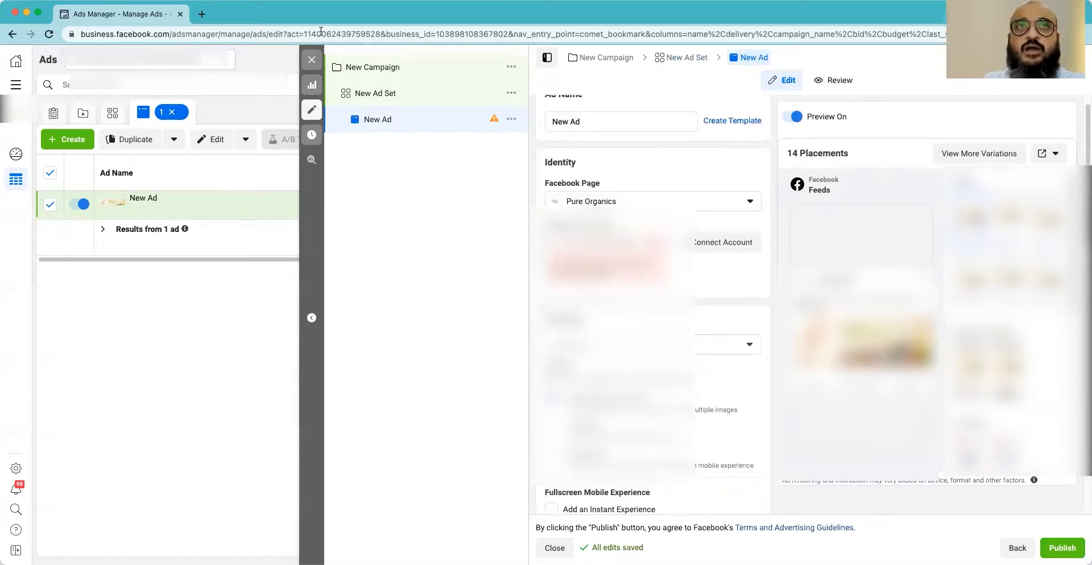
Close the ad editor, discard the ad account's unpublished drafts, and show the campaigns list
{"action": "left_click", "coordinate": [311, 60]}
{"action": "left_click", "coordinate": [673, 184]}
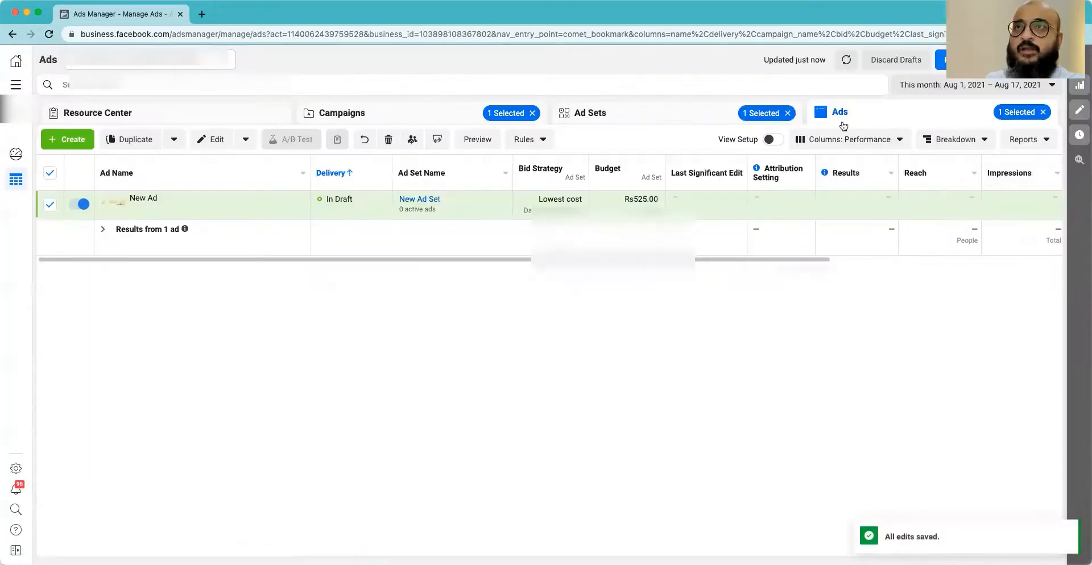
{"action": "left_click", "coordinate": [895, 60]}
{"action": "left_click", "coordinate": [650, 261]}
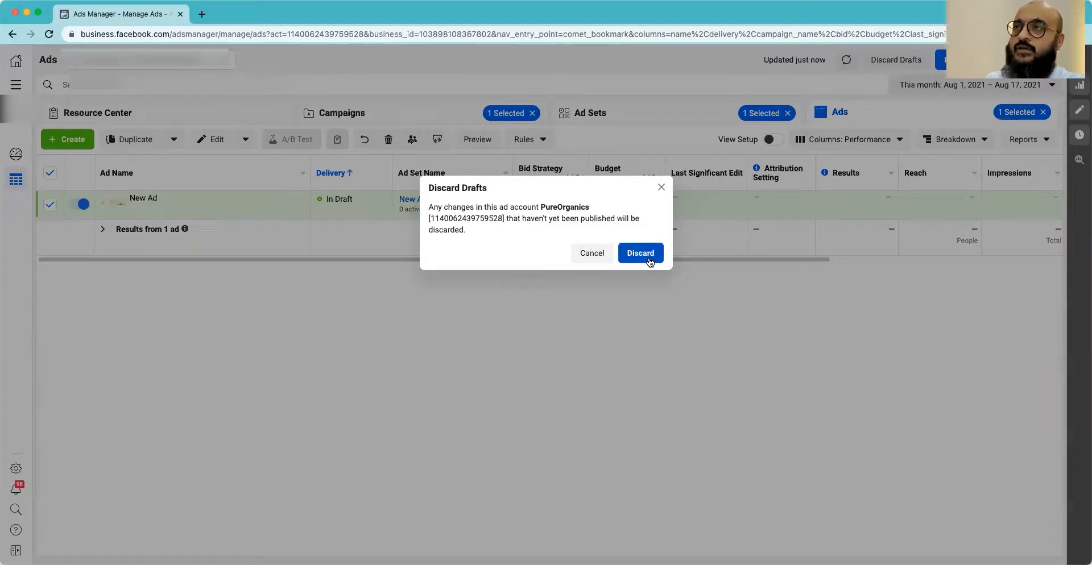
{"action": "left_click", "coordinate": [640, 253]}
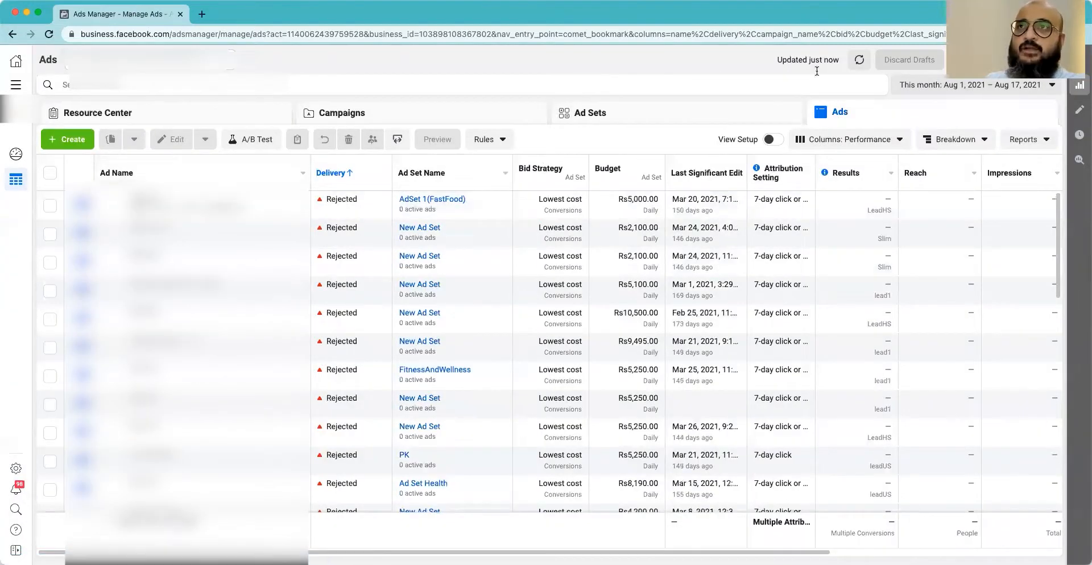
{"action": "left_click", "coordinate": [312, 120]}
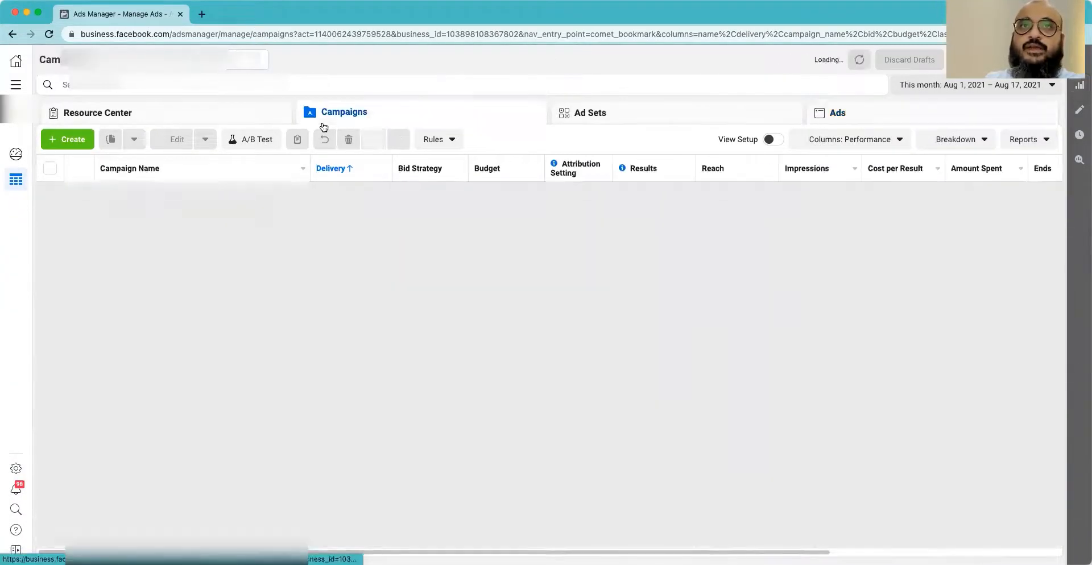